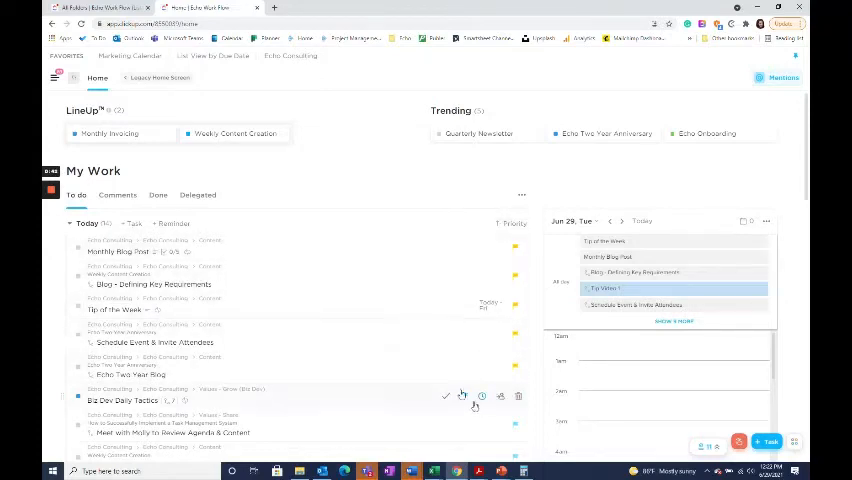
{"action": "scroll", "coordinate": [434, 325], "scroll_direction": "down", "scroll_amount": 1}
{"action": "scroll", "coordinate": [434, 327], "scroll_direction": "down", "scroll_amount": 1}
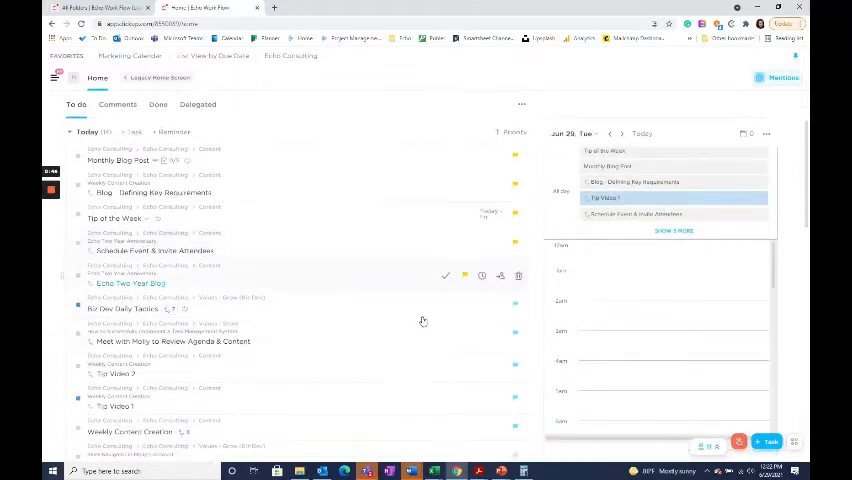
{"action": "scroll", "coordinate": [424, 310], "scroll_direction": "down", "scroll_amount": 3}
{"action": "scroll", "coordinate": [376, 353], "scroll_direction": "up", "scroll_amount": 5}
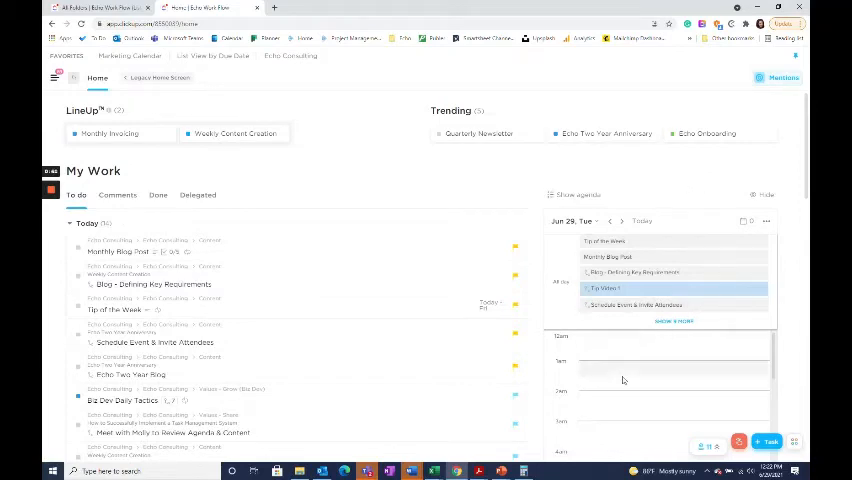
{"action": "left_click", "coordinate": [742, 222]}
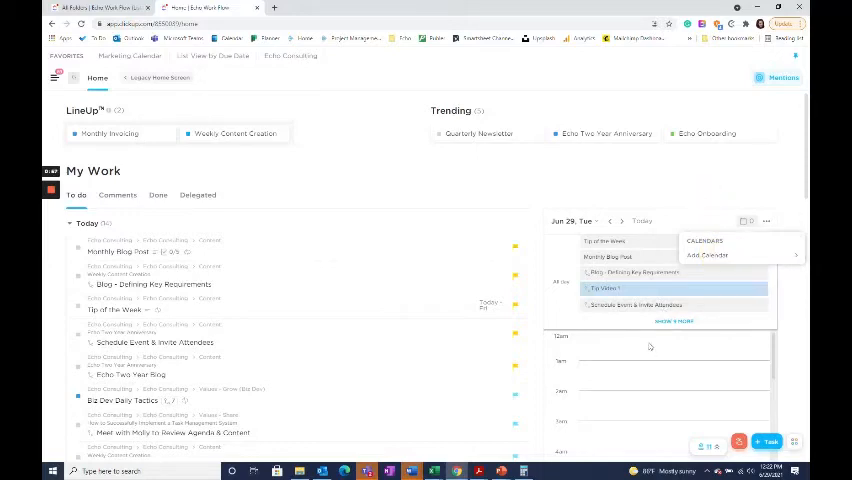
{"action": "left_click", "coordinate": [788, 327]}
{"action": "mouse_move", "coordinate": [640, 265]}
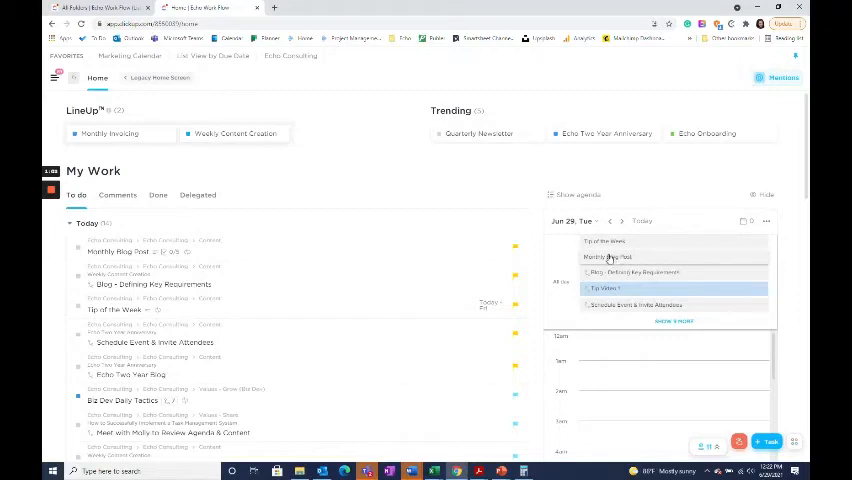
Time-block Monthly Blog Post at 1 am and Schedule Event & Invite Attendees at 2 am
{"action": "mouse_move", "coordinate": [610, 257]}
{"action": "left_mouse_down"}
{"action": "mouse_move", "coordinate": [610, 377]}
{"action": "mouse_move", "coordinate": [610, 369]}
{"action": "left_mouse_up"}
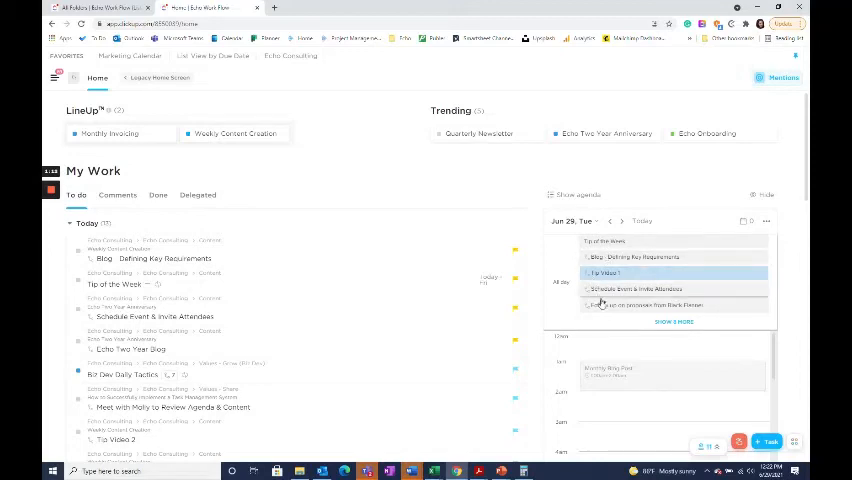
{"action": "left_click_drag", "start_coordinate": [606, 297], "coordinate": [608, 403]}
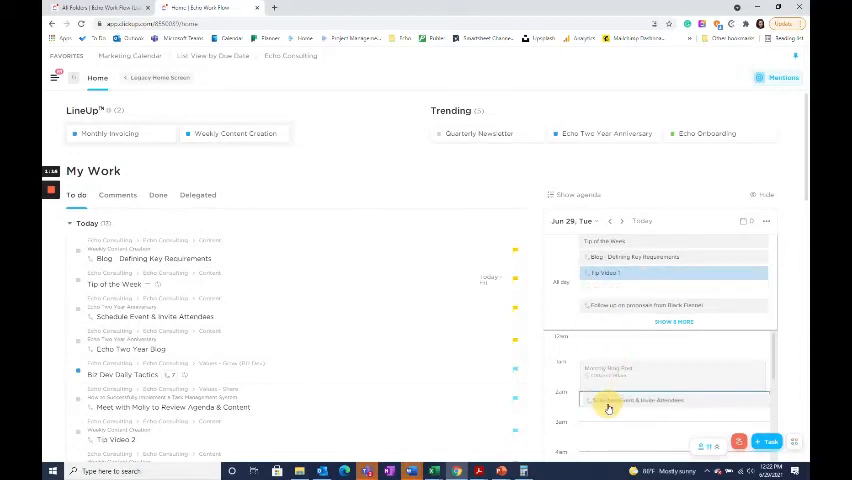